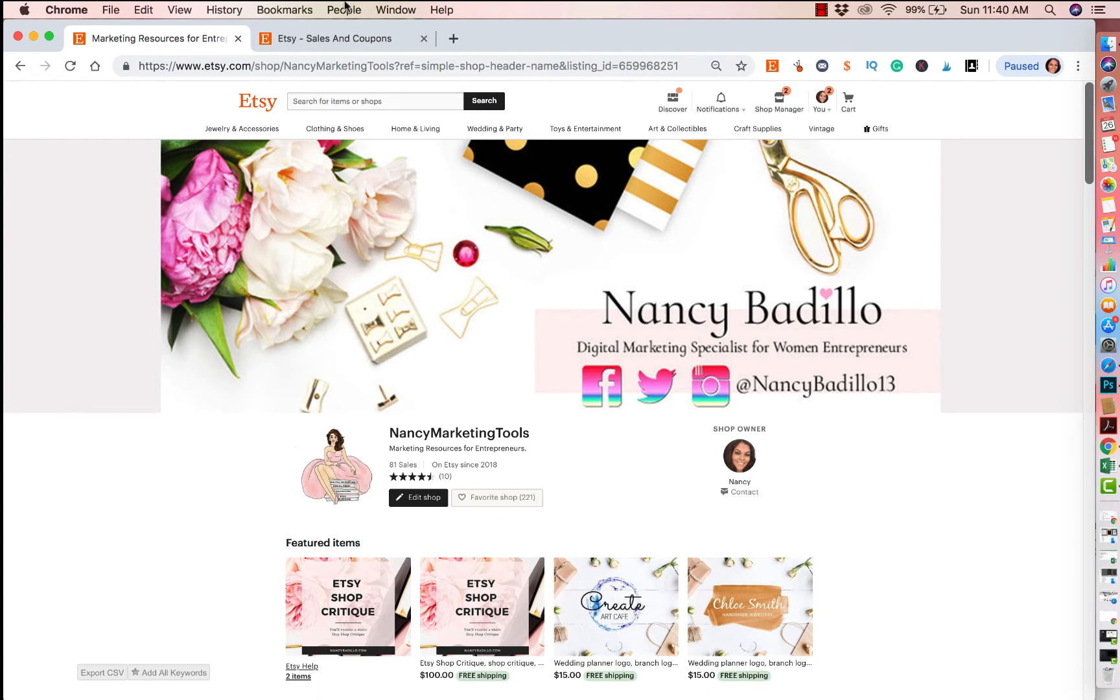
Open the Etsy shop's Sales and coupons page and start a new special offer as a coupon.
left_click(312, 42)
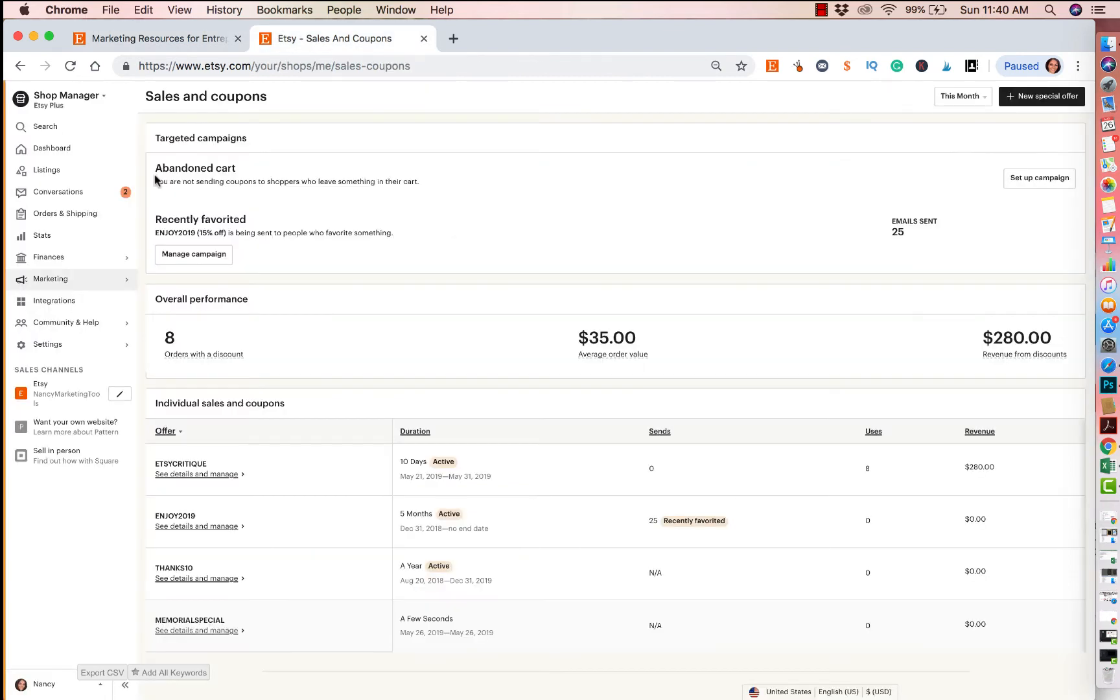
left_click(66, 283)
left_click(91, 236)
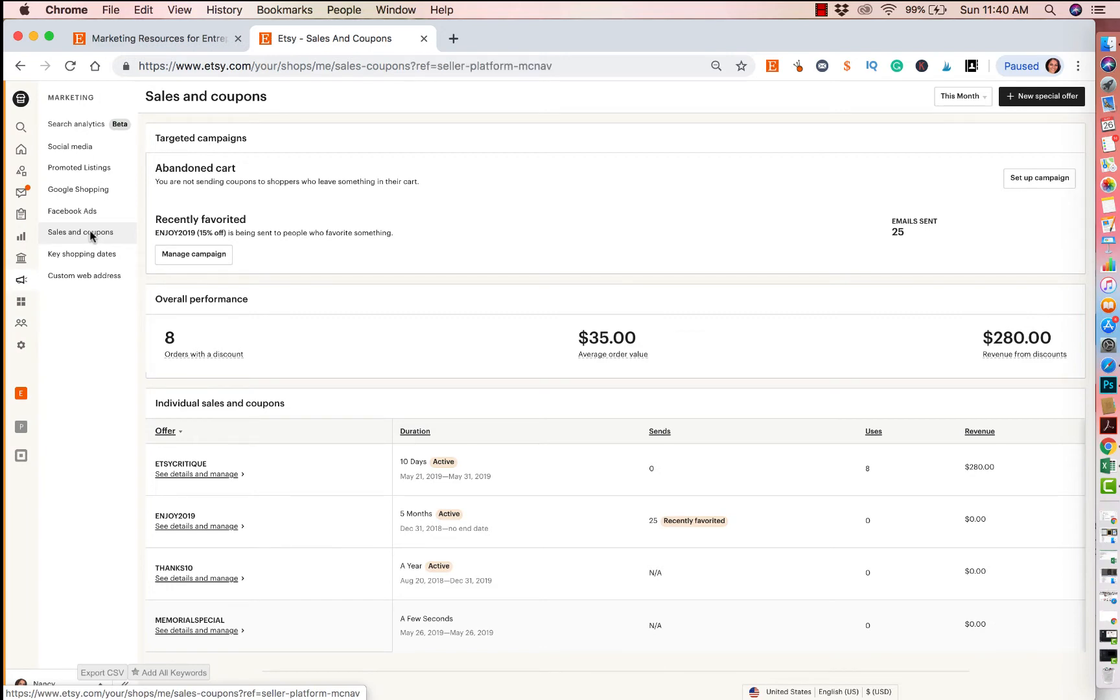
left_click(1030, 97)
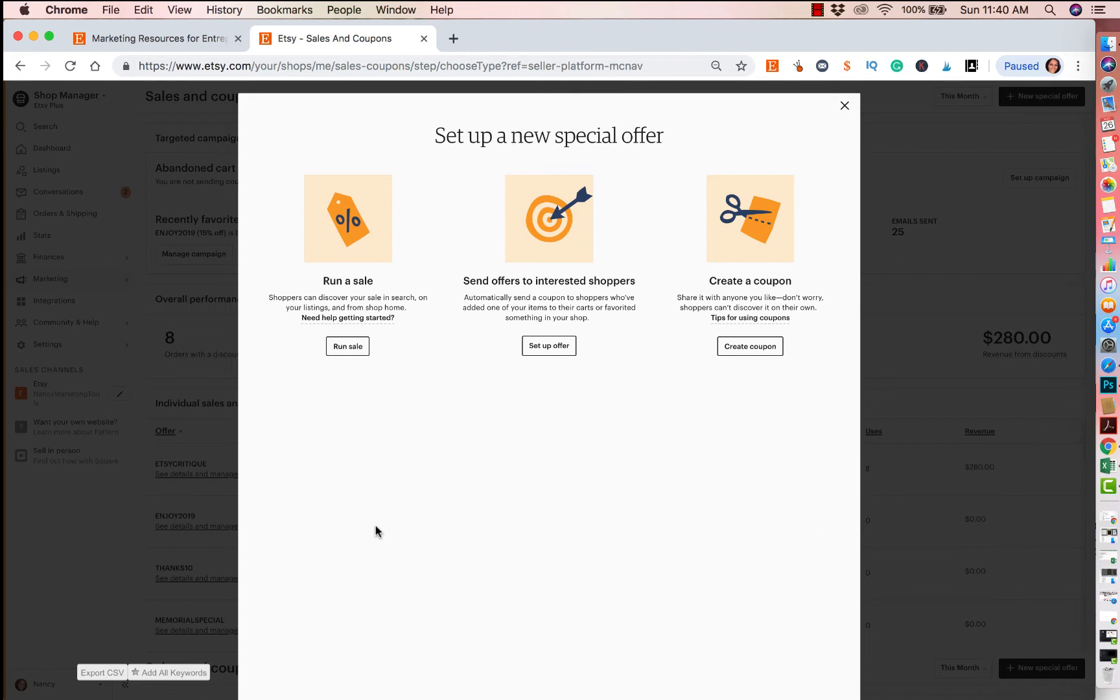
left_click(768, 349)
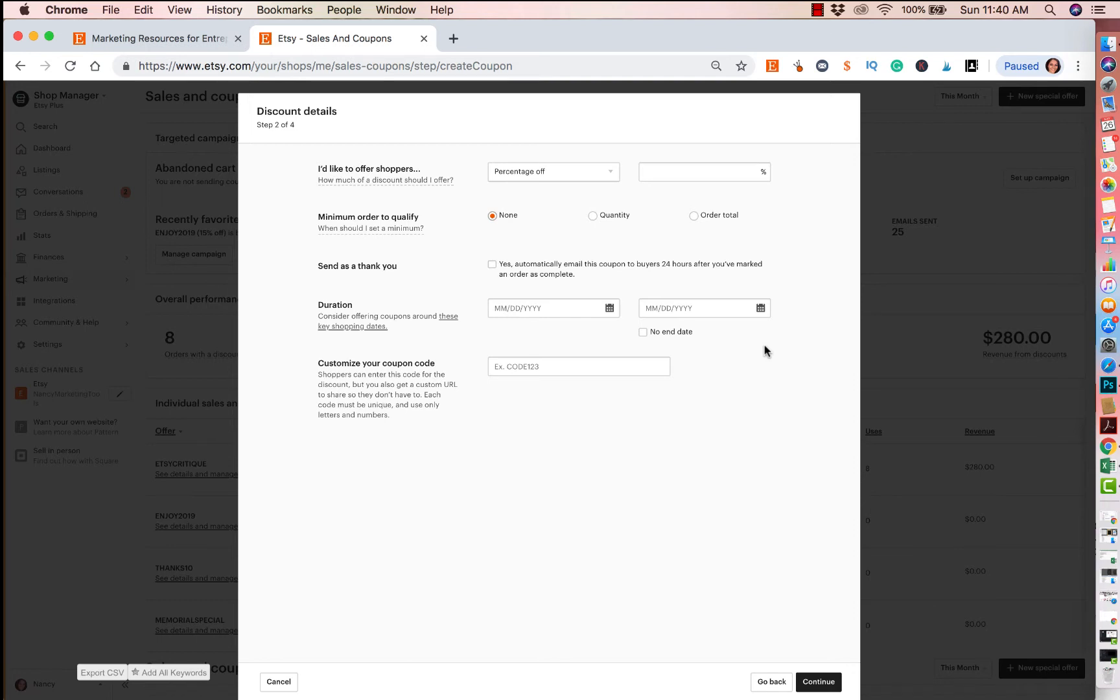
Set the coupon discount to 20 percent off and review the thank-you email option.
left_click(568, 174)
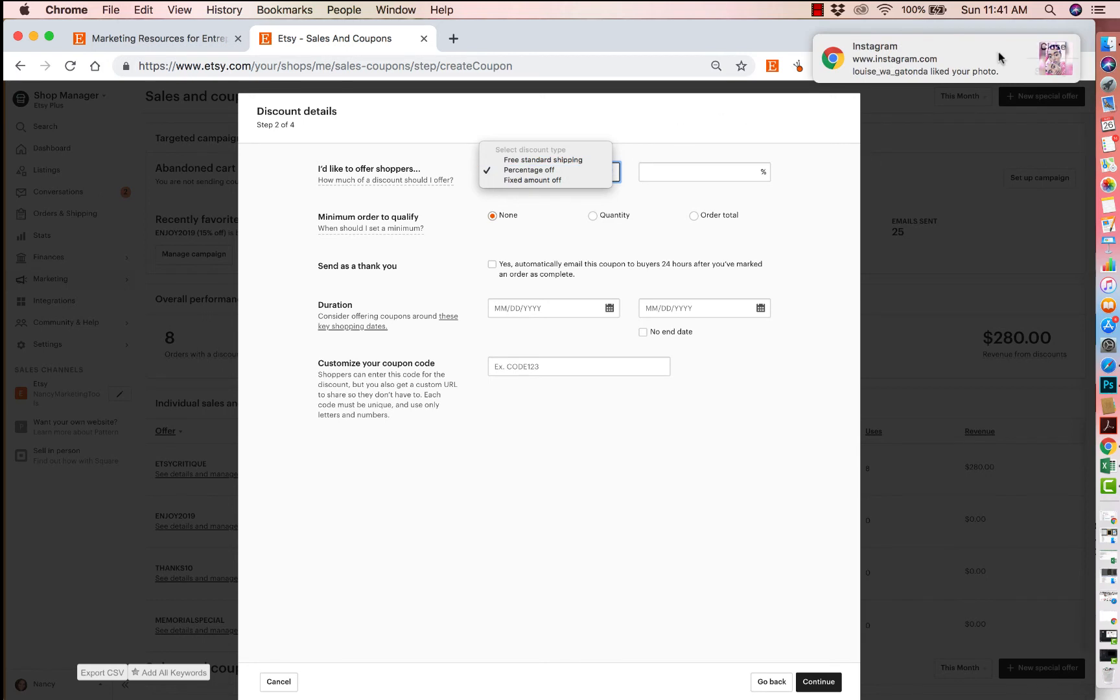
left_click(1050, 48)
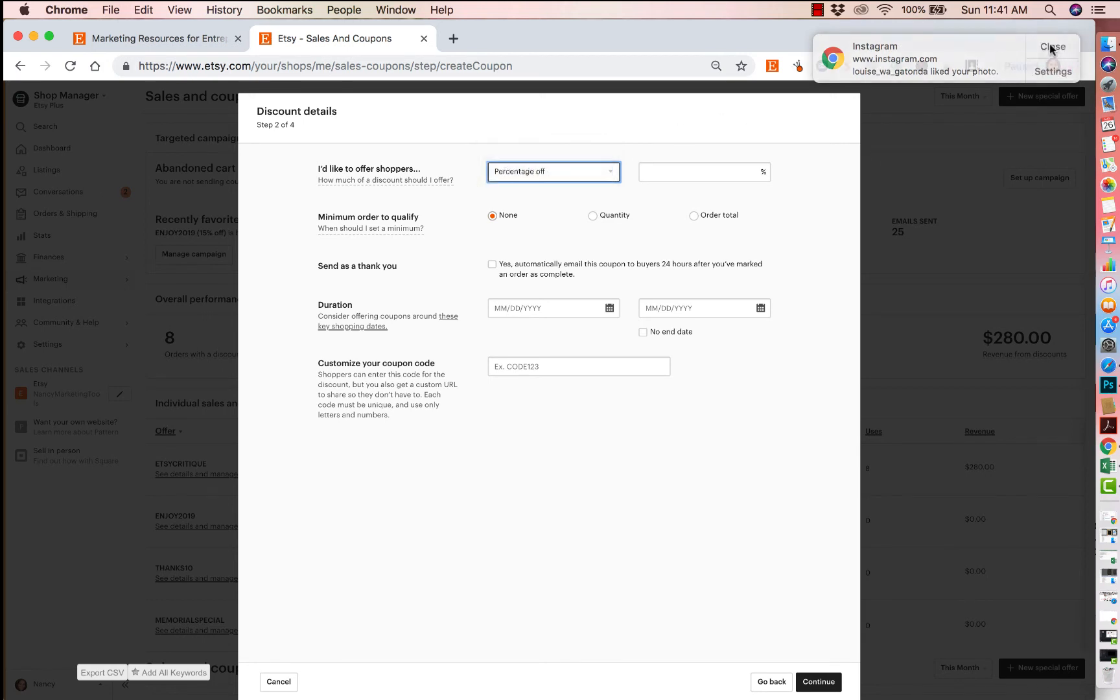
left_click(667, 175)
type("20")
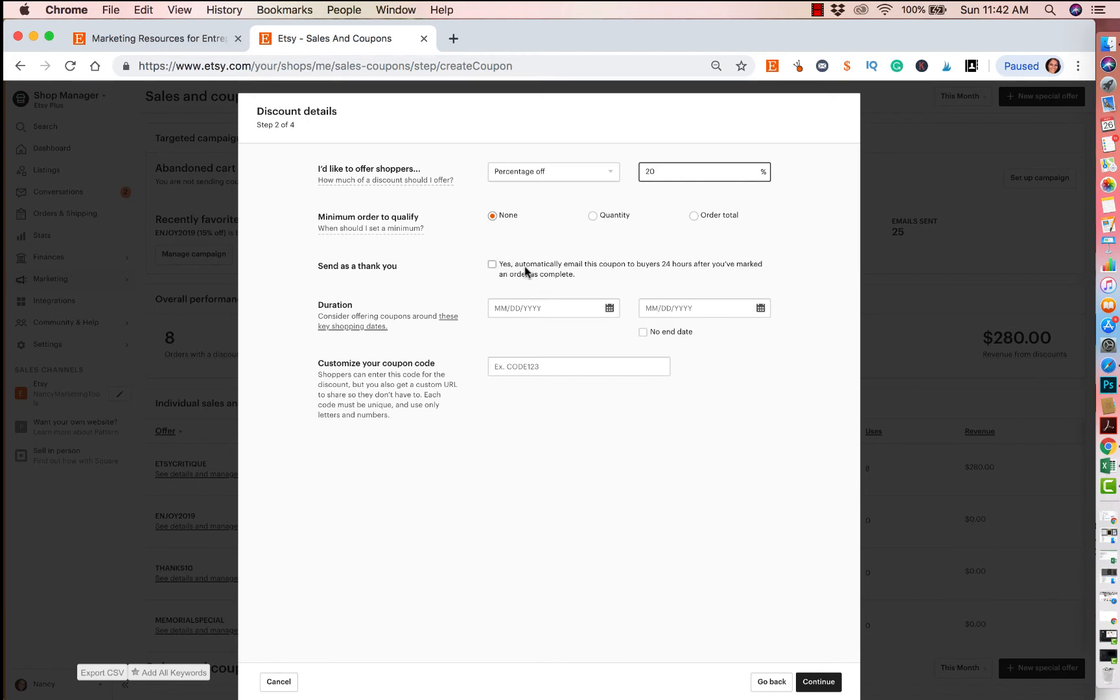
left_click_drag(595, 283, 316, 263)
left_click(445, 286)
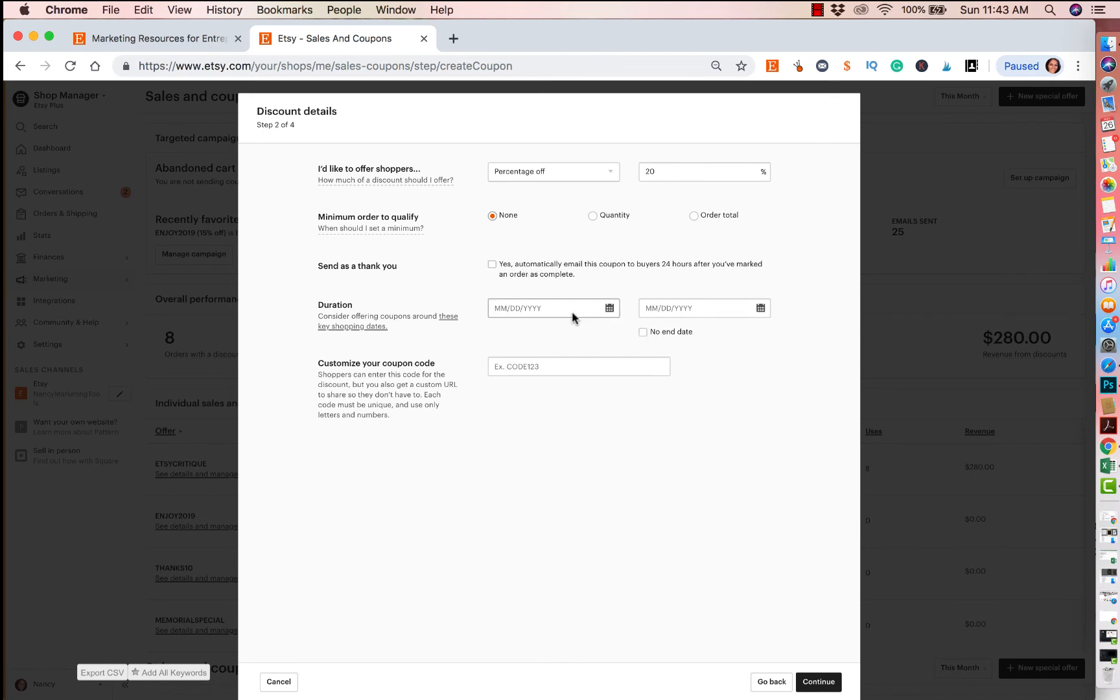
Set the coupon duration from 05/26/2019 to 05/27/2019.
left_click(670, 340)
left_click(643, 332)
left_click(576, 312)
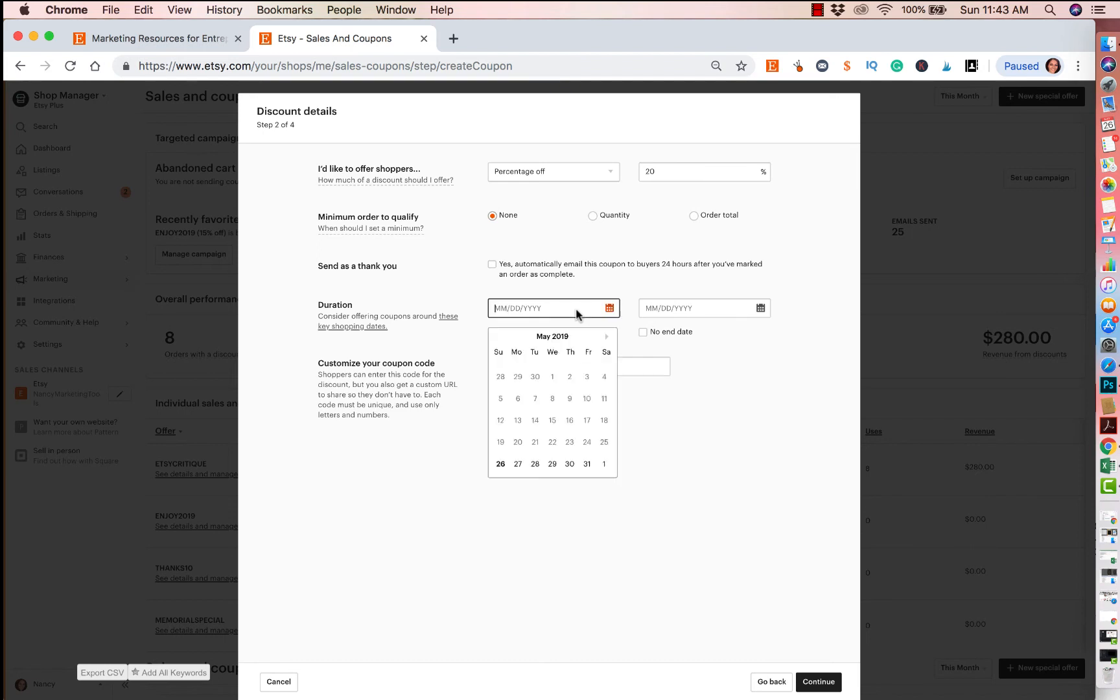
left_click(500, 464)
left_click(651, 310)
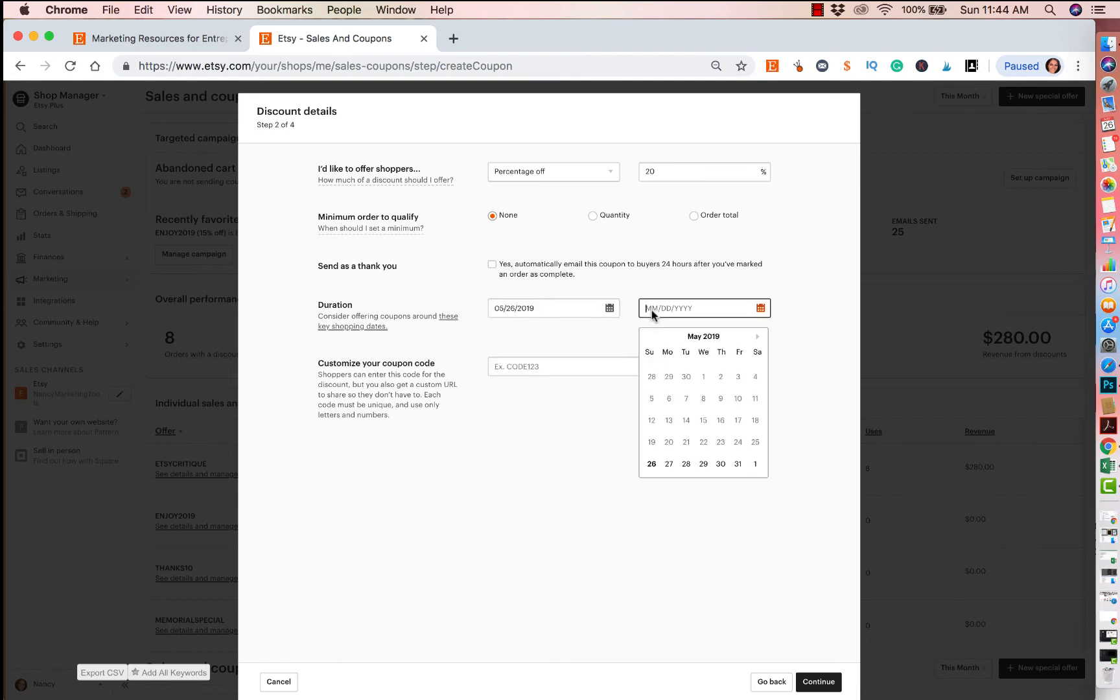
left_click(669, 464)
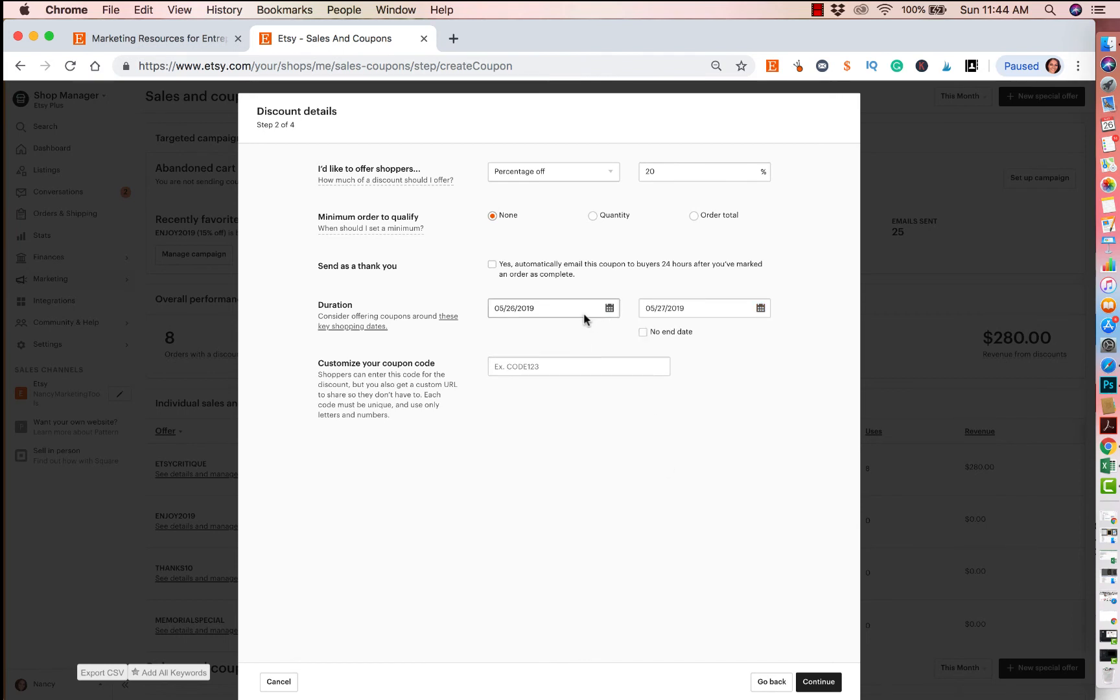
Enter MEMORIALDAYSPECIAL as the custom coupon code and continue to the listing selection.
left_click(524, 371)
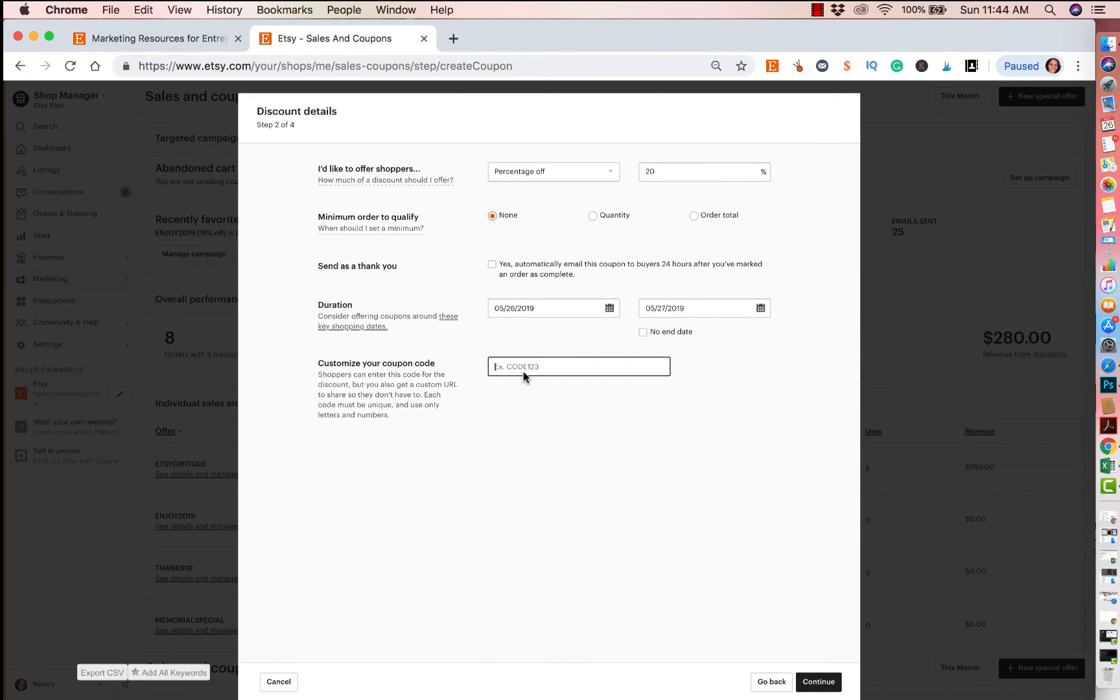
type("MEMORIAL")
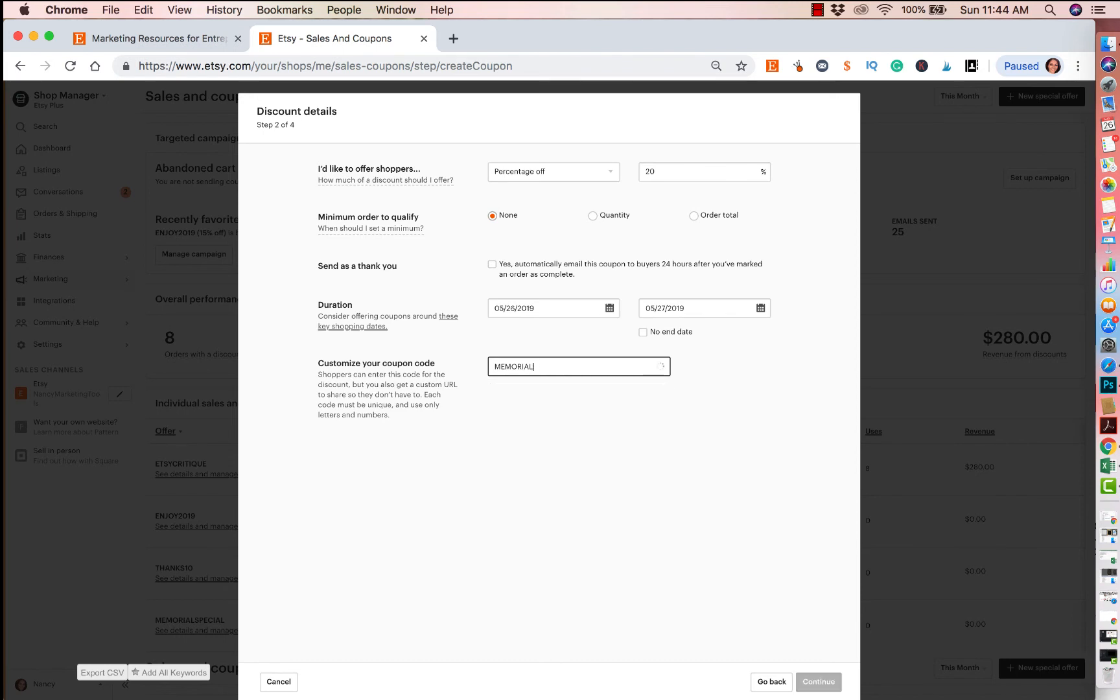
type("W")
key("BackSpace")
type("DAYSPECAIL")
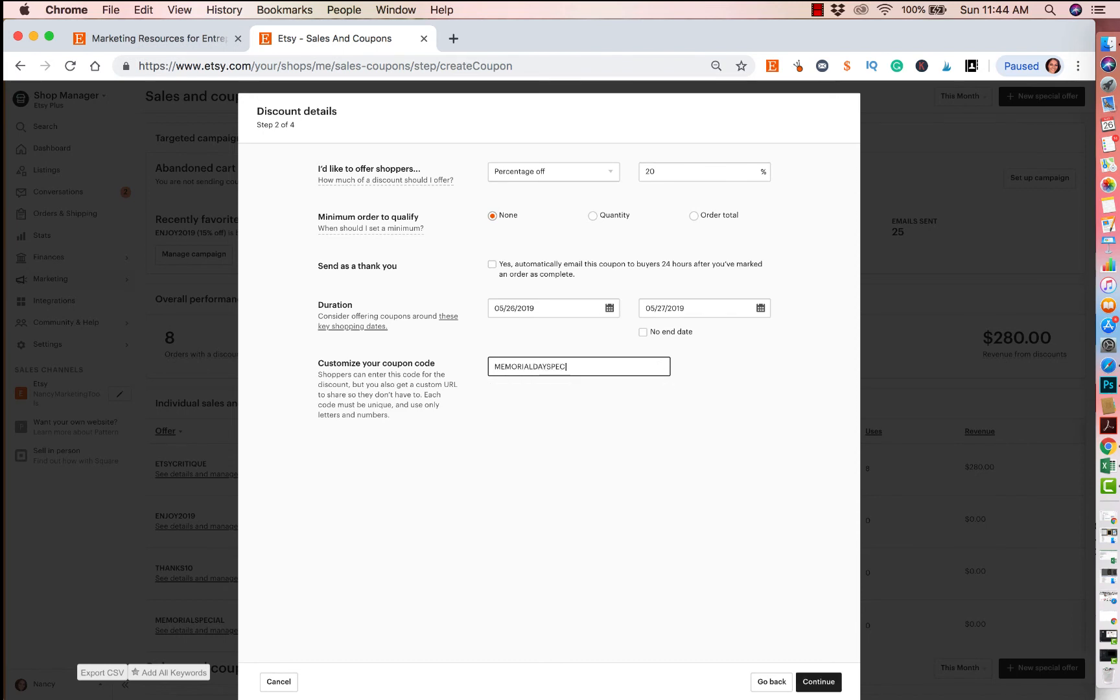
key("BackSpace")
key("BackSpace")
key("BackSpace")
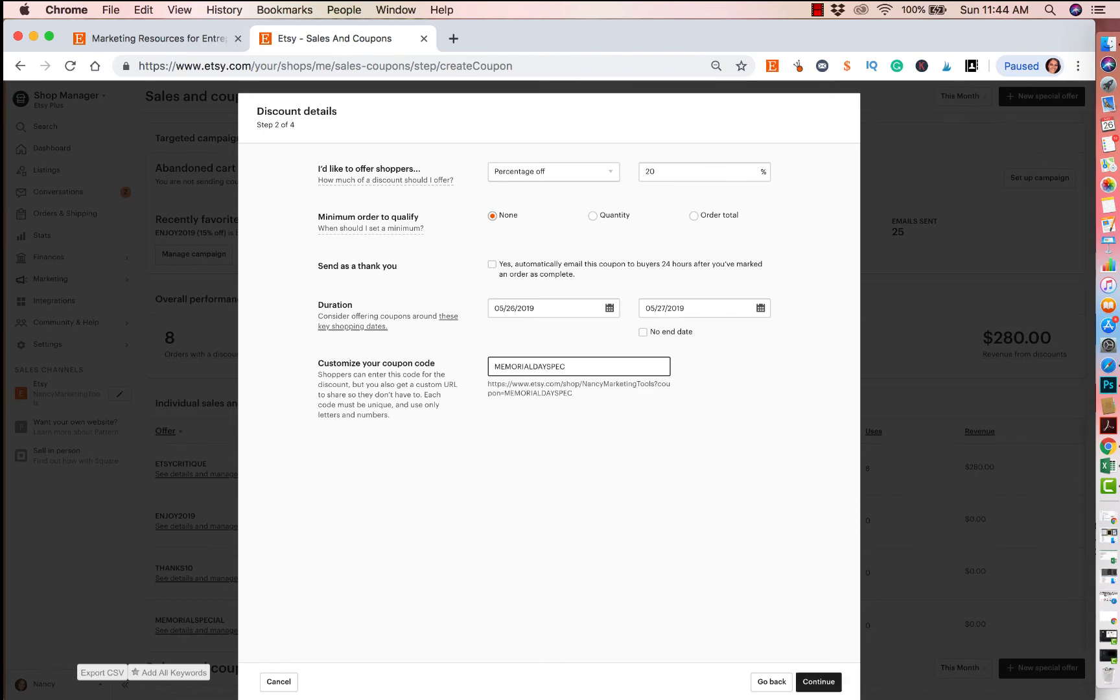
type("IAL")
left_click(830, 684)
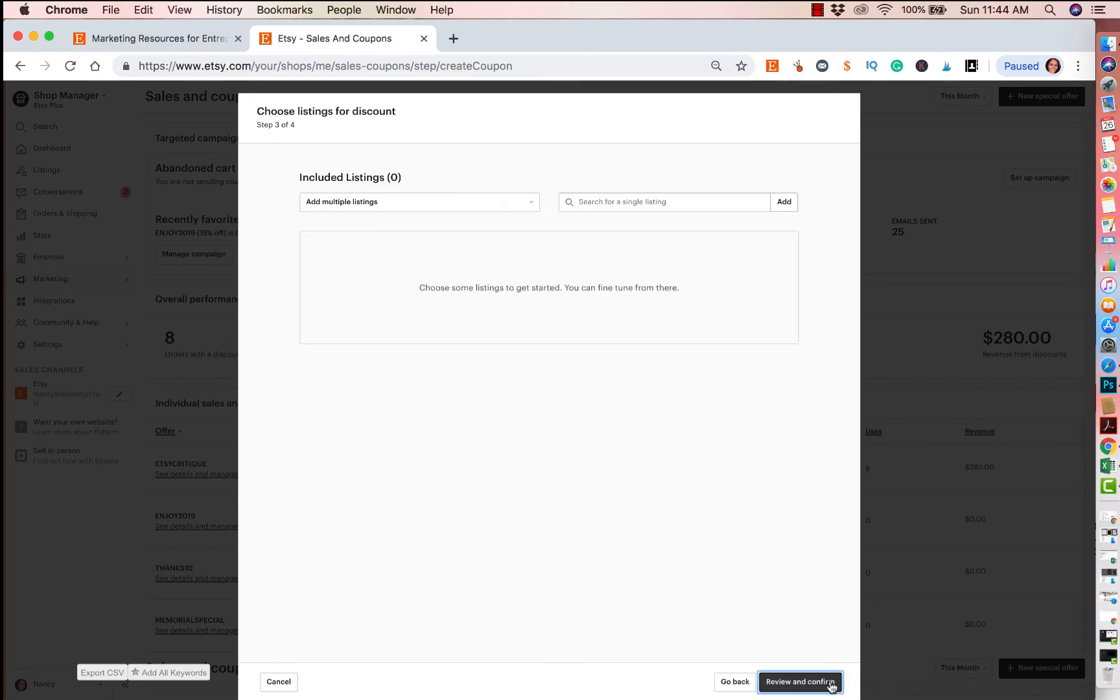
Include all listings from the Social Media, Floral Logos and Modern/Watercolor Logos sections in the discount.
left_click(502, 206)
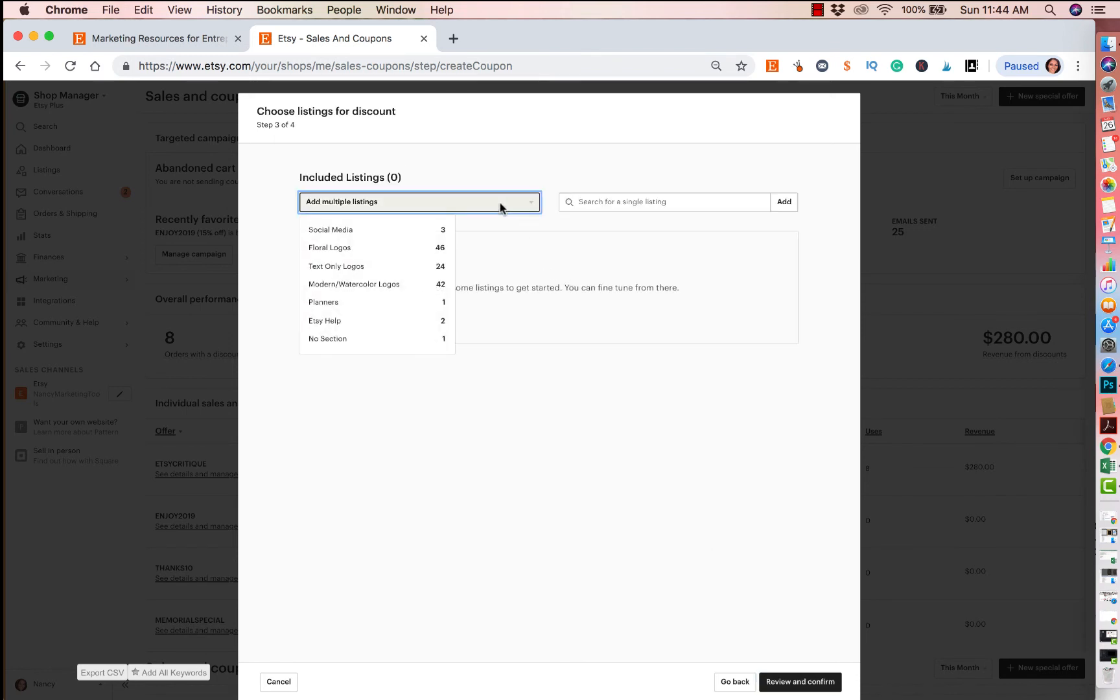
left_click(439, 229)
left_click(436, 207)
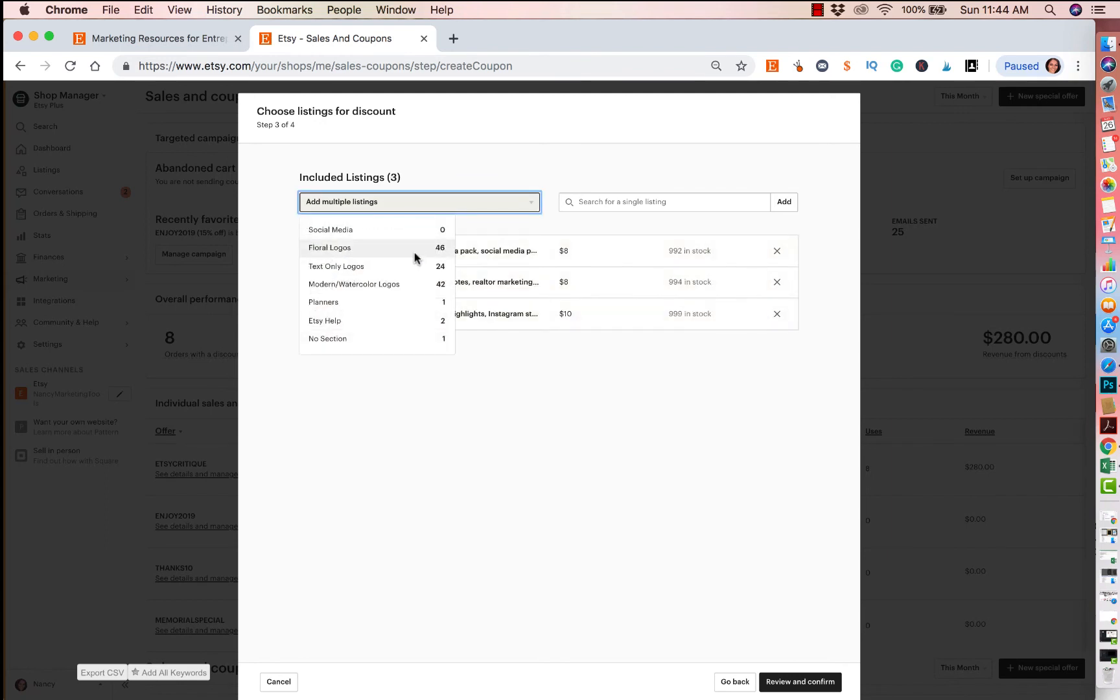
left_click(415, 249)
left_click(442, 200)
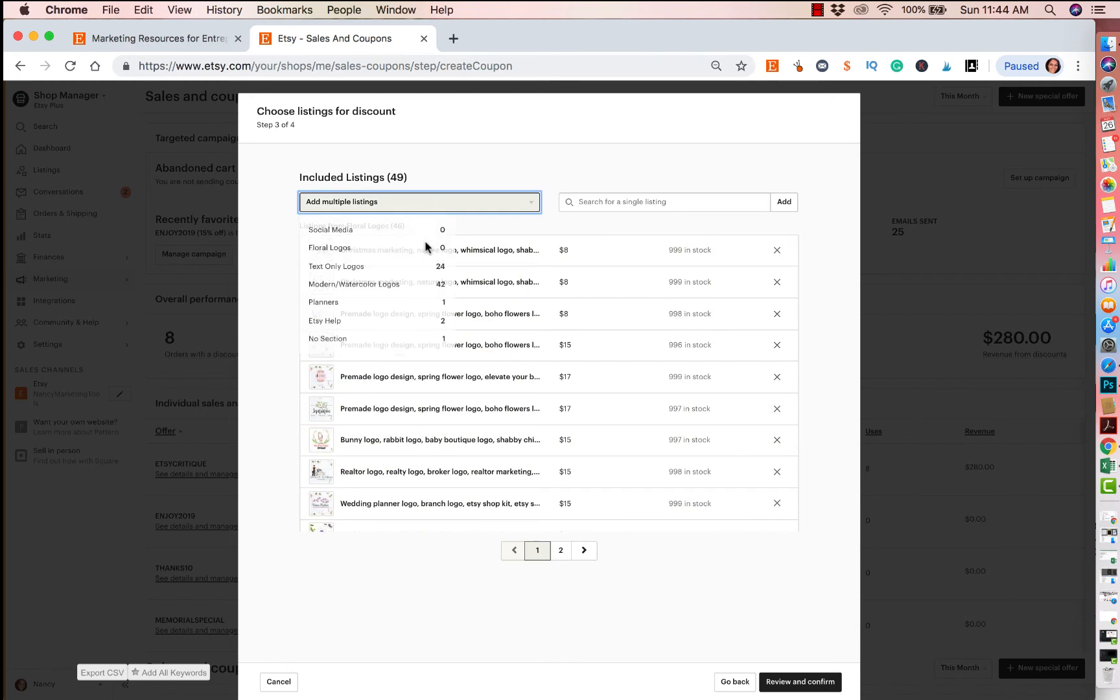
left_click(408, 286)
Include the listings from Planners, Etsy Help and No Section in the discount.
left_click(449, 207)
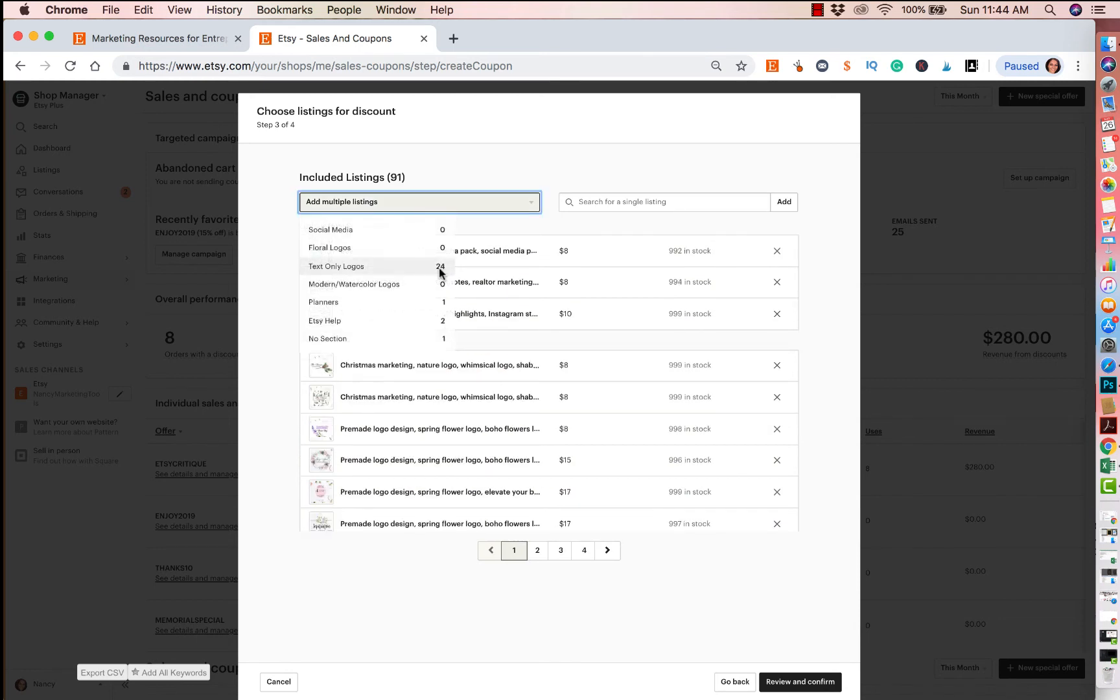
left_click(412, 302)
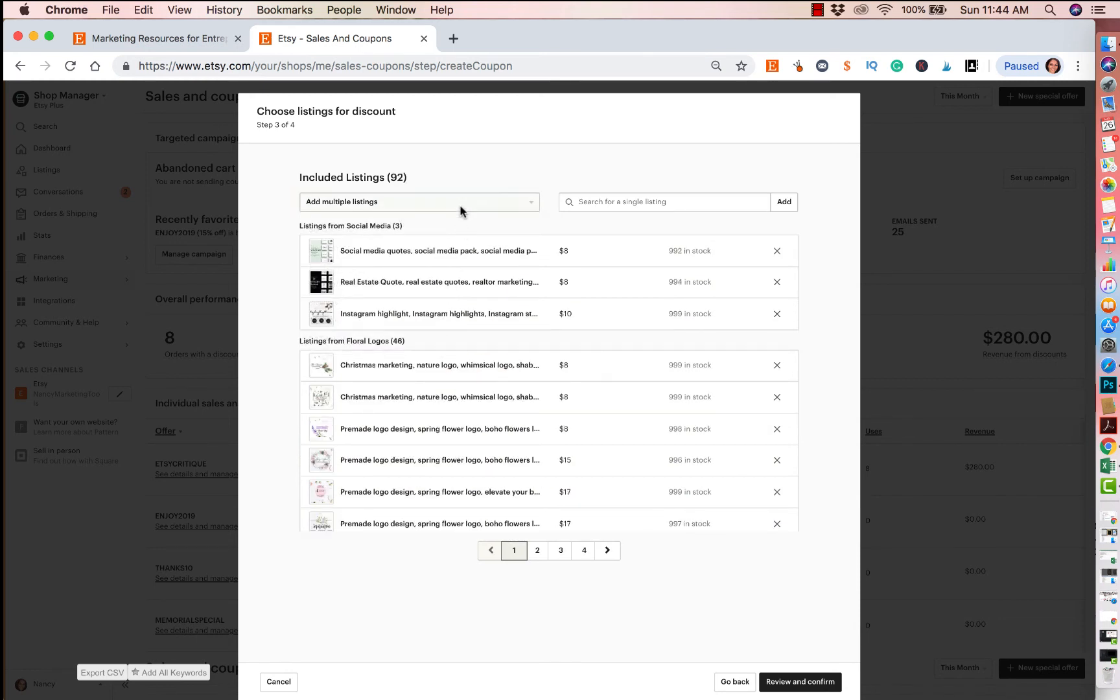
left_click(468, 202)
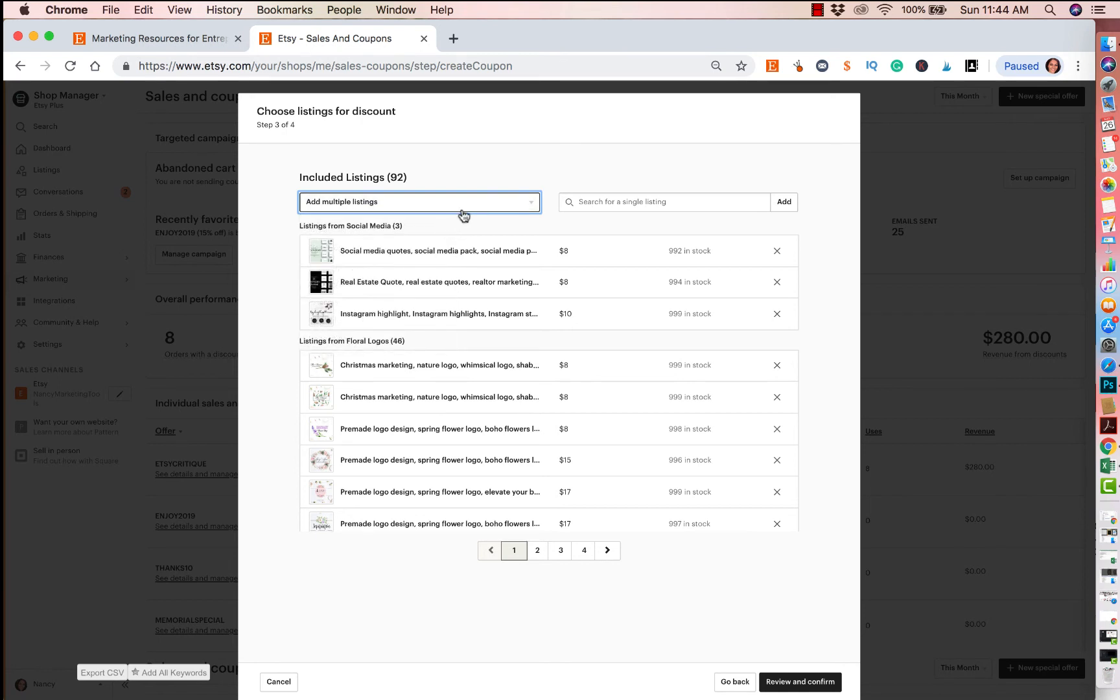
left_click(460, 208)
left_click(425, 321)
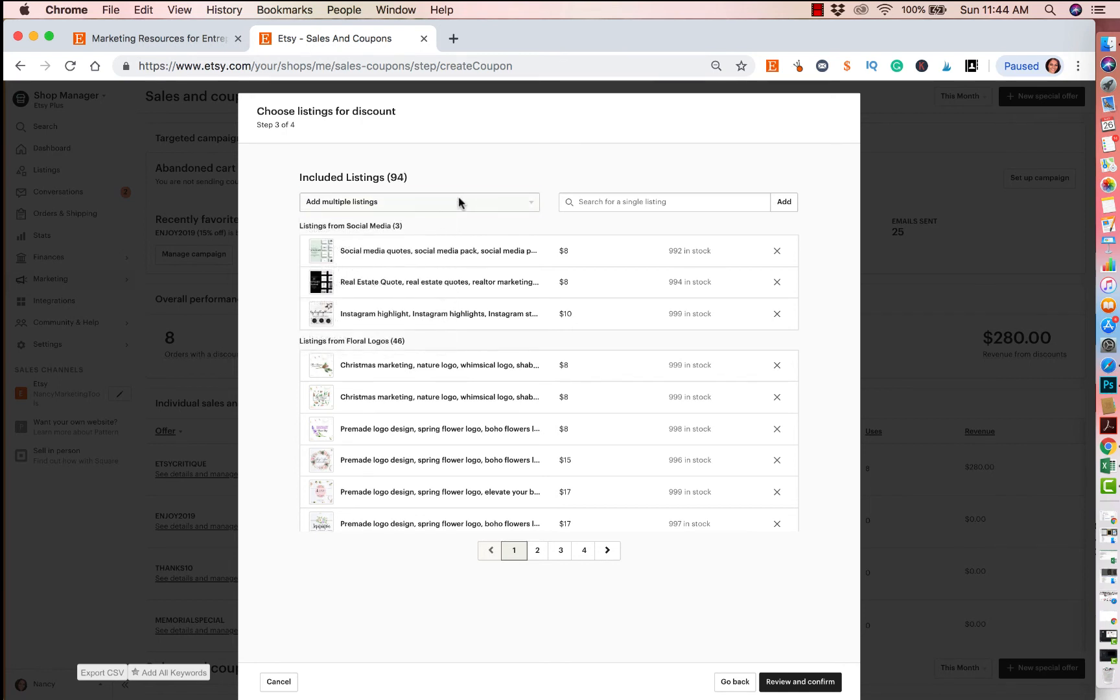
left_click(457, 201)
left_click(410, 339)
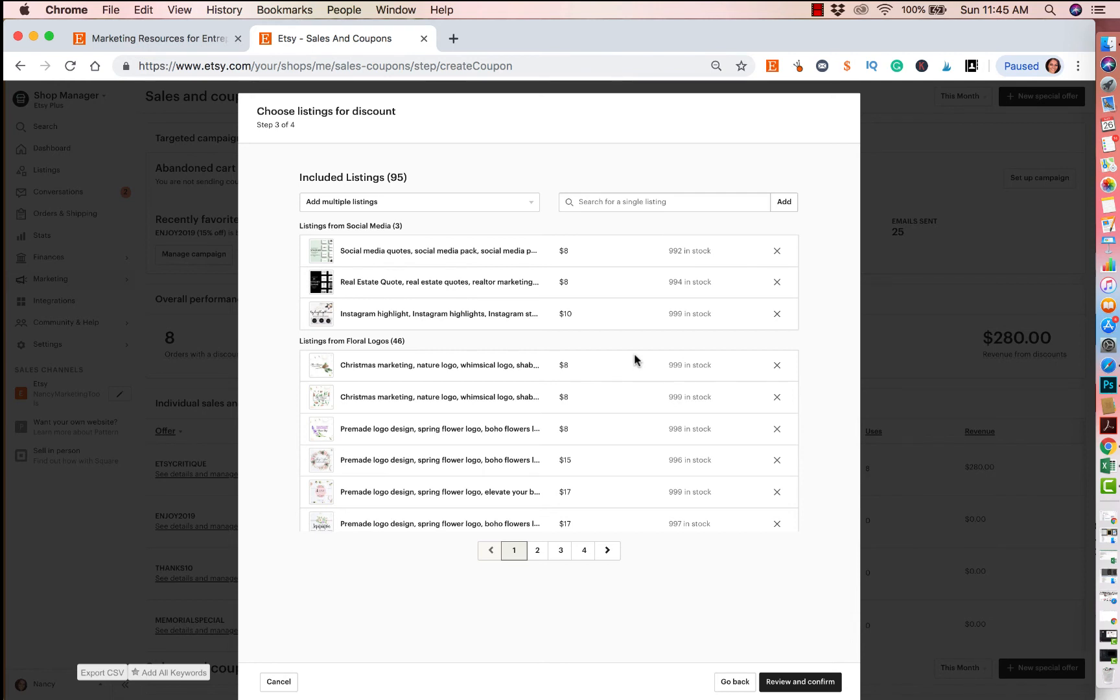
Proceed to the coupon review and highlight its shareable URL and coupon code.
left_click(798, 684)
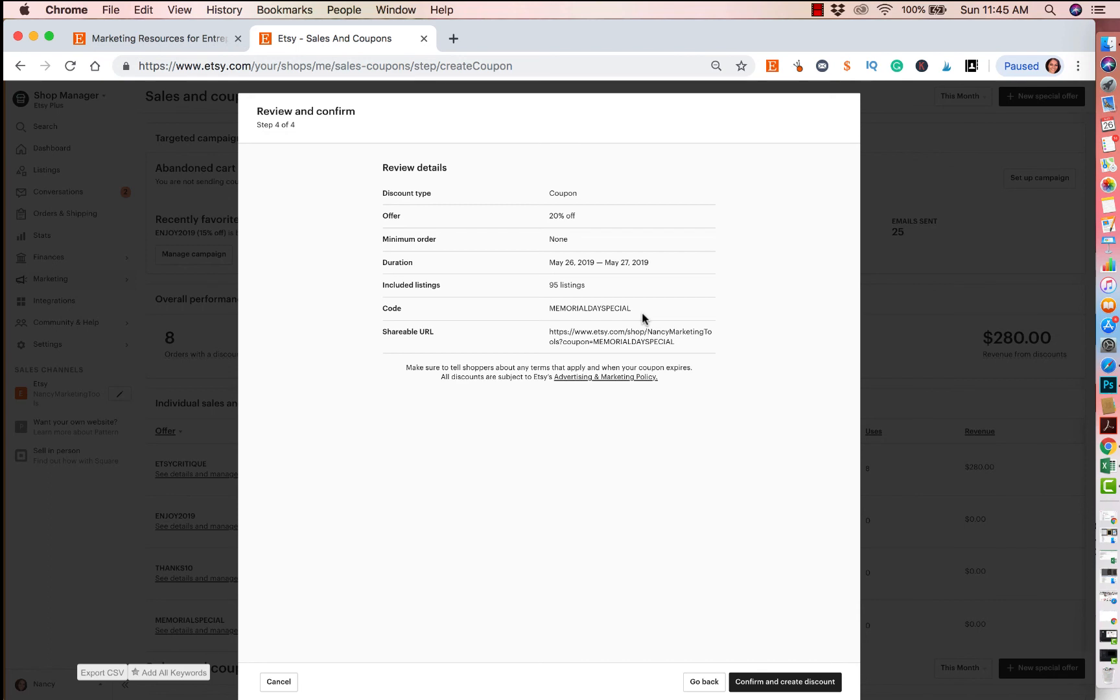
triple_click(663, 344)
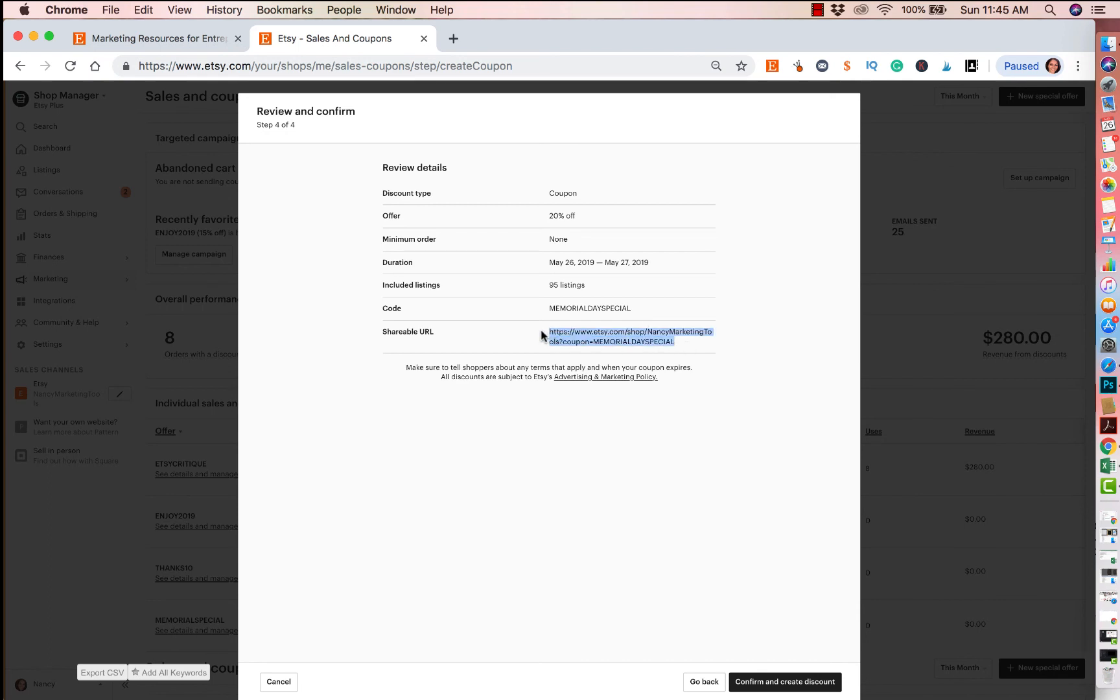
left_click_drag(637, 305, 547, 305)
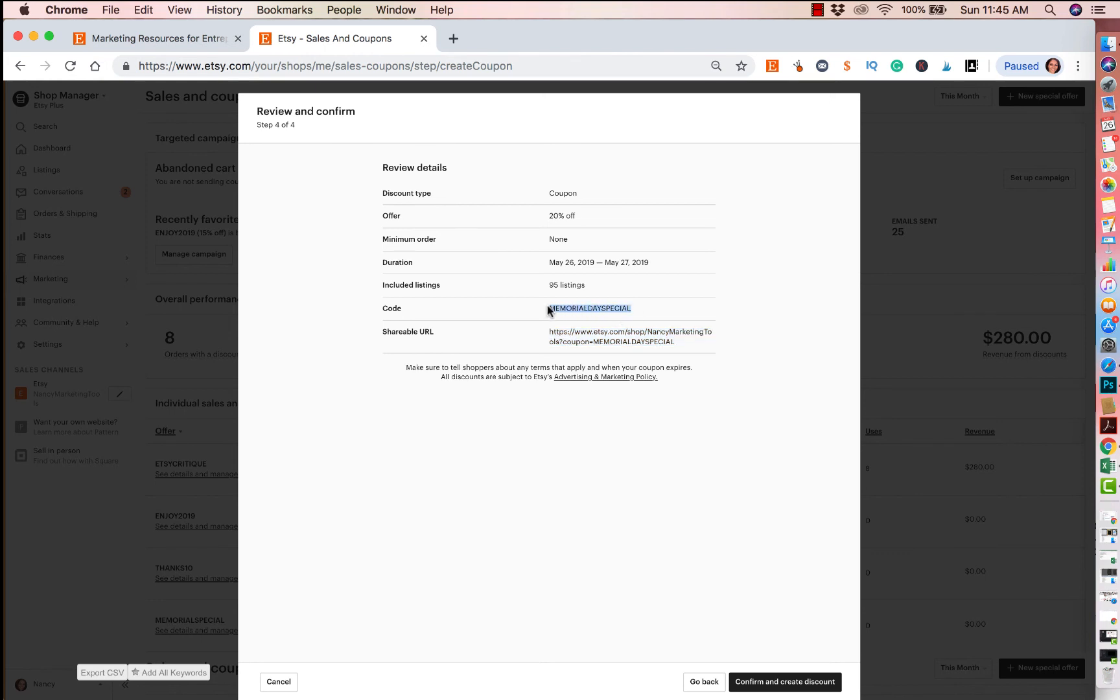